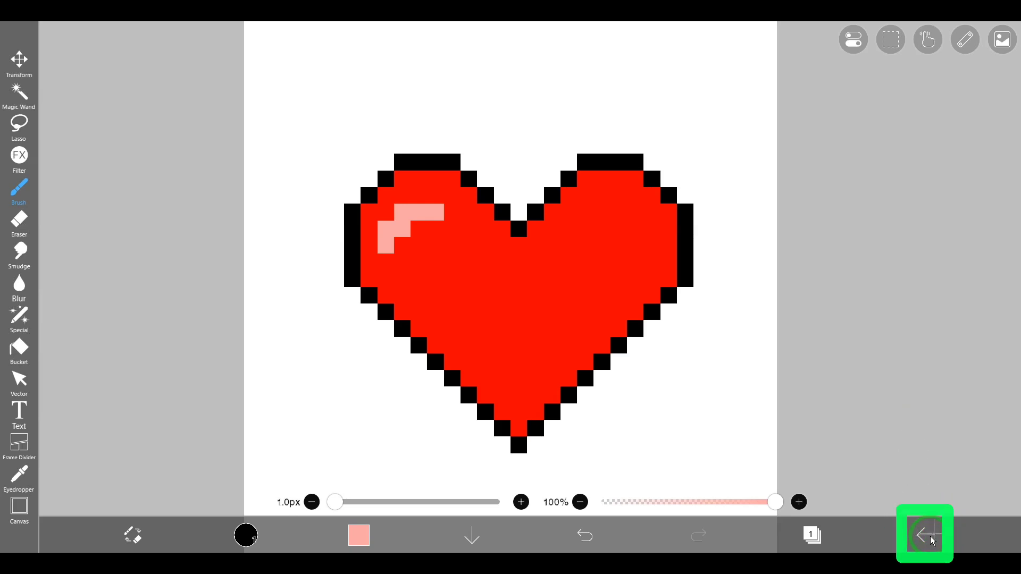
{"action": "left_click", "coordinate": [914, 548]}
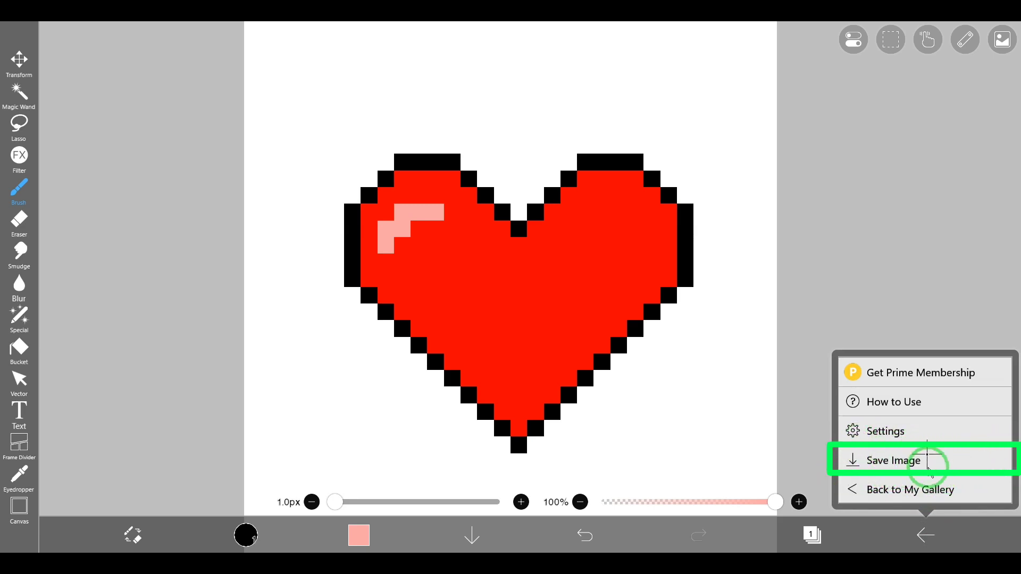
{"action": "left_click", "coordinate": [924, 462]}
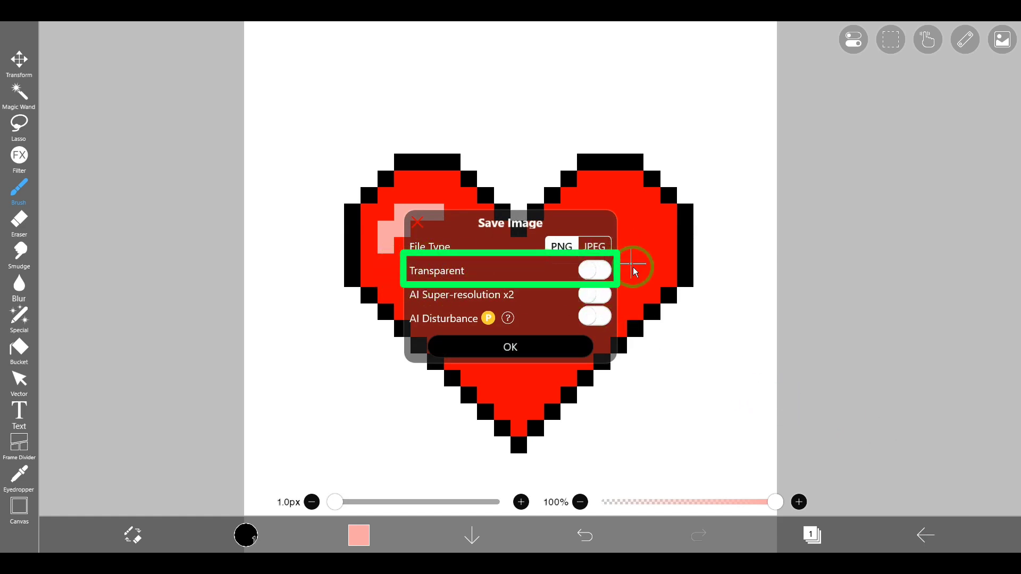
{"action": "left_click", "coordinate": [607, 266]}
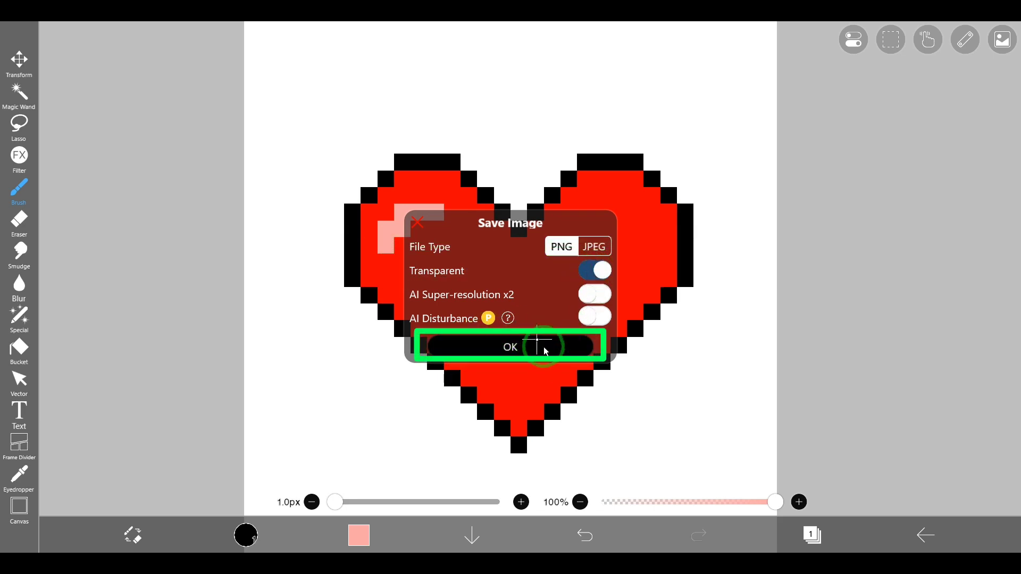
{"action": "left_click", "coordinate": [515, 346]}
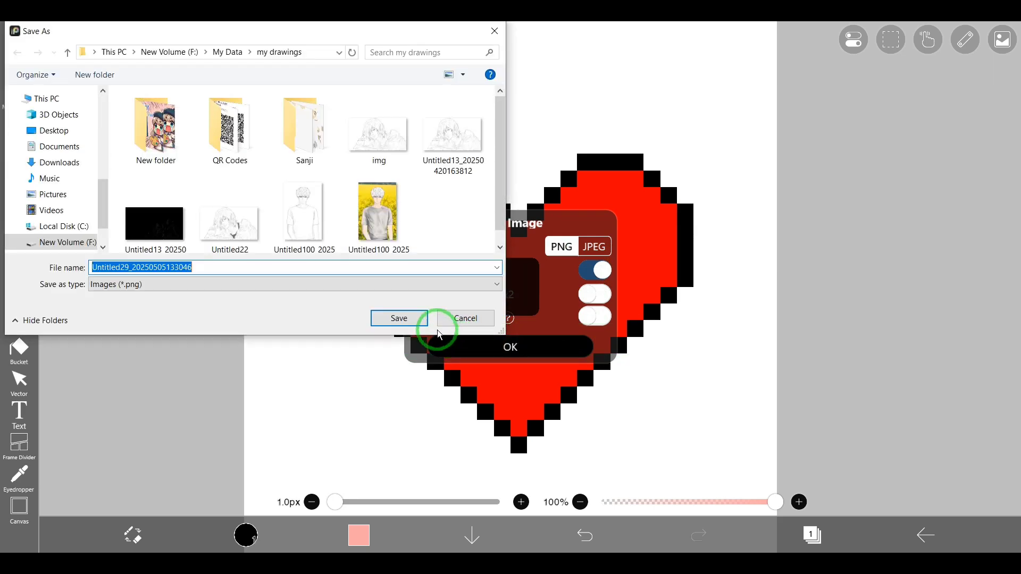
{"action": "left_click", "coordinate": [411, 321]}
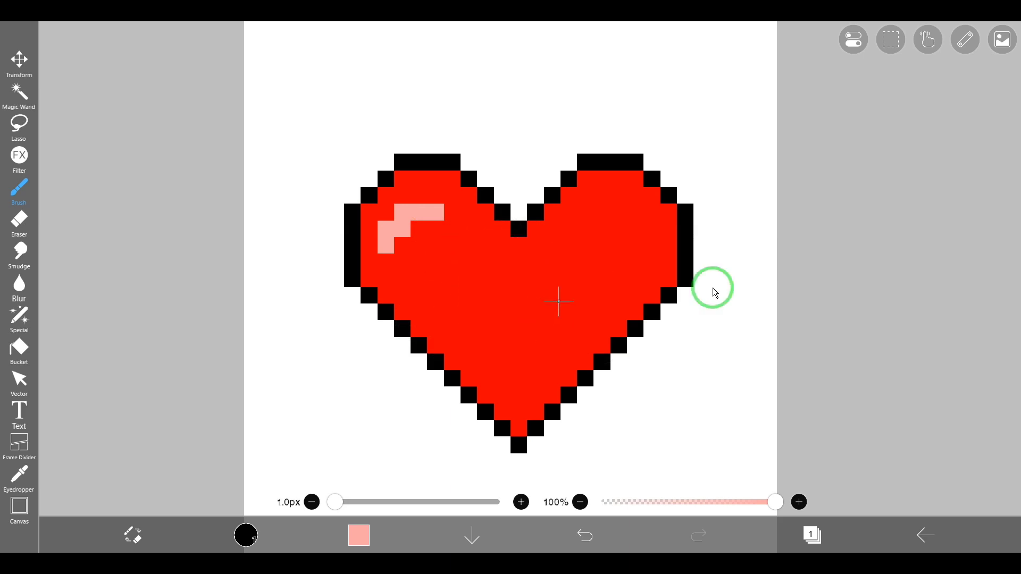
Return to the gallery and open the artwork of the white-haired man against a blue sky for editing.
{"action": "left_click", "coordinate": [922, 537]}
{"action": "left_click", "coordinate": [912, 488]}
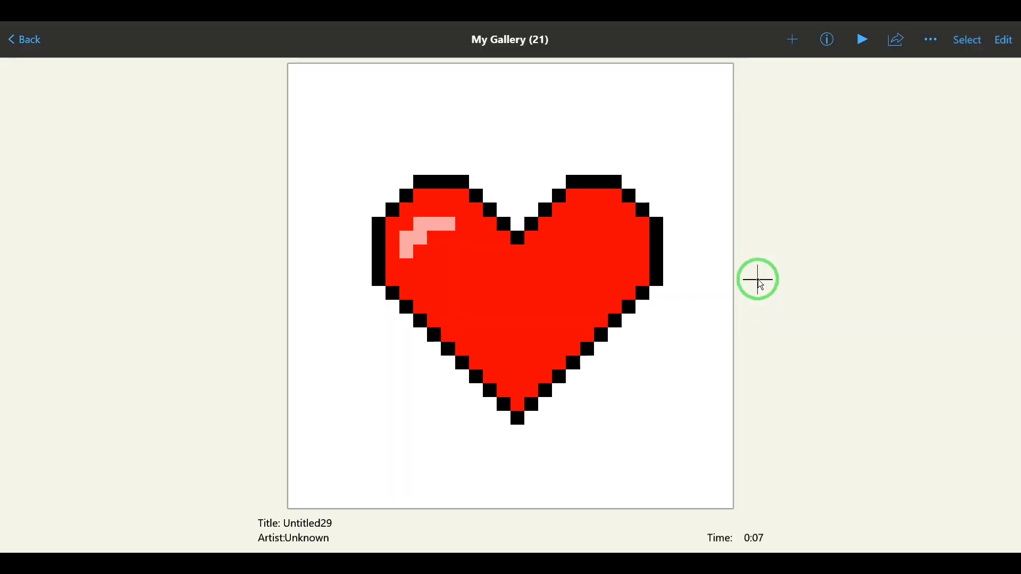
{"action": "left_click_drag", "start_coordinate": [759, 281], "coordinate": [695, 290]}
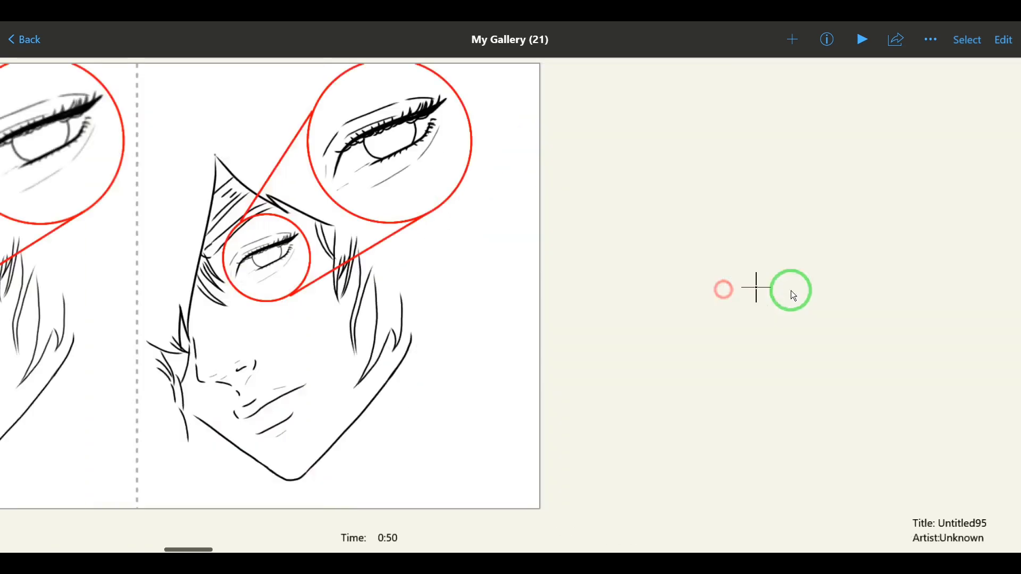
{"action": "left_click_drag", "start_coordinate": [788, 289], "coordinate": [707, 298]}
{"action": "left_click", "coordinate": [1002, 40]}
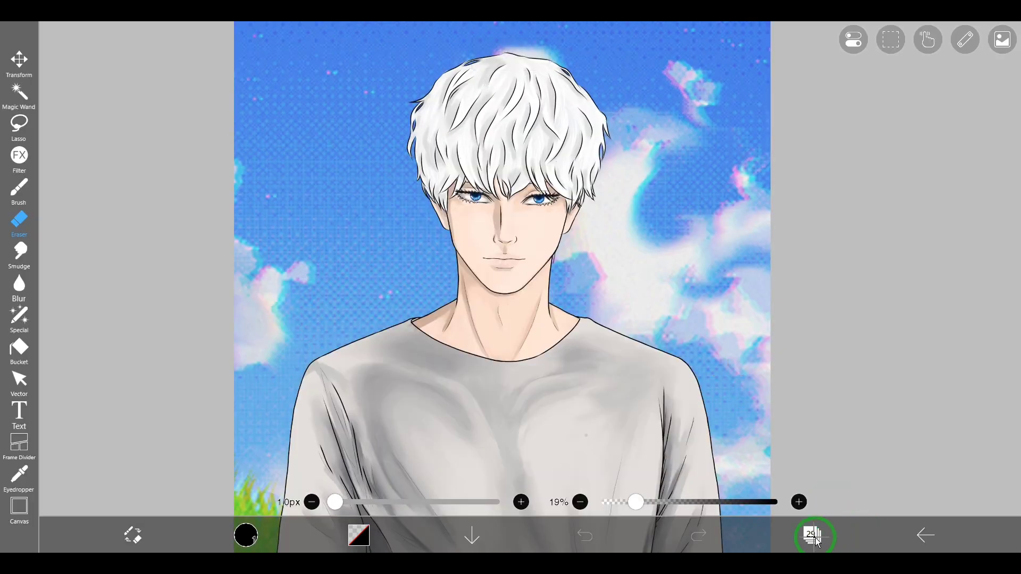
{"action": "left_click", "coordinate": [811, 534]}
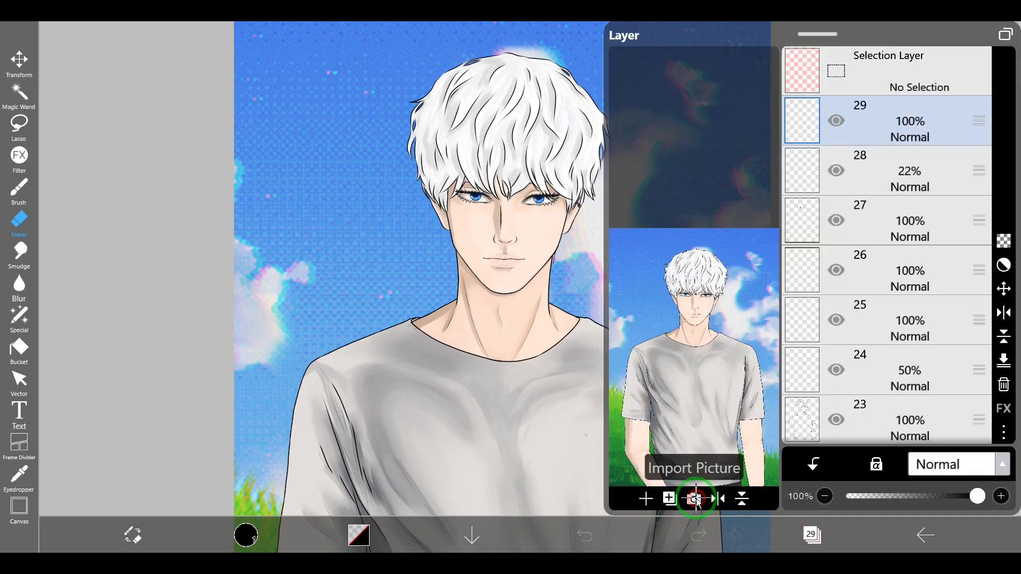
{"action": "left_click", "coordinate": [694, 499]}
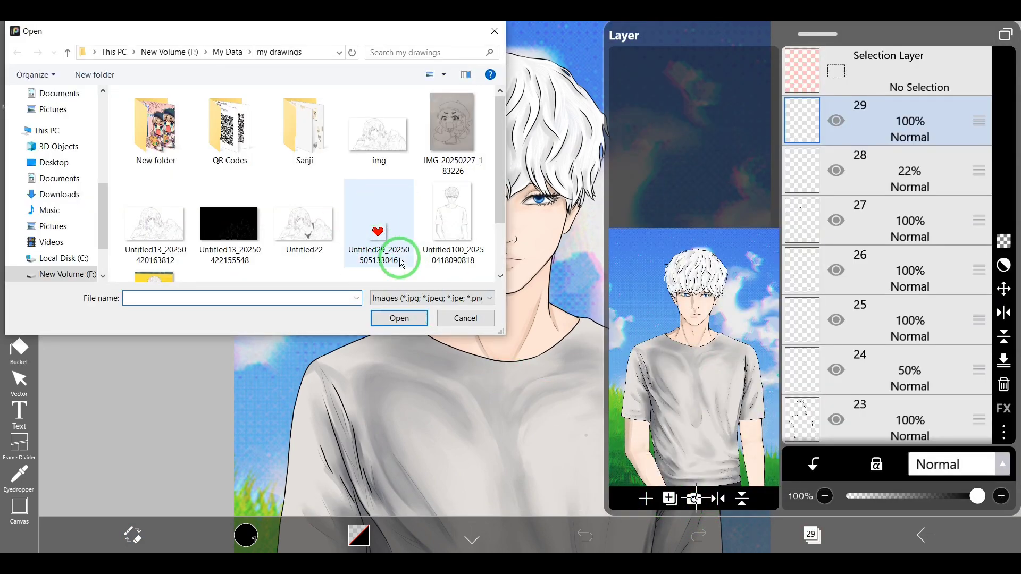
{"action": "left_click", "coordinate": [378, 231]}
{"action": "left_click", "coordinate": [399, 318]}
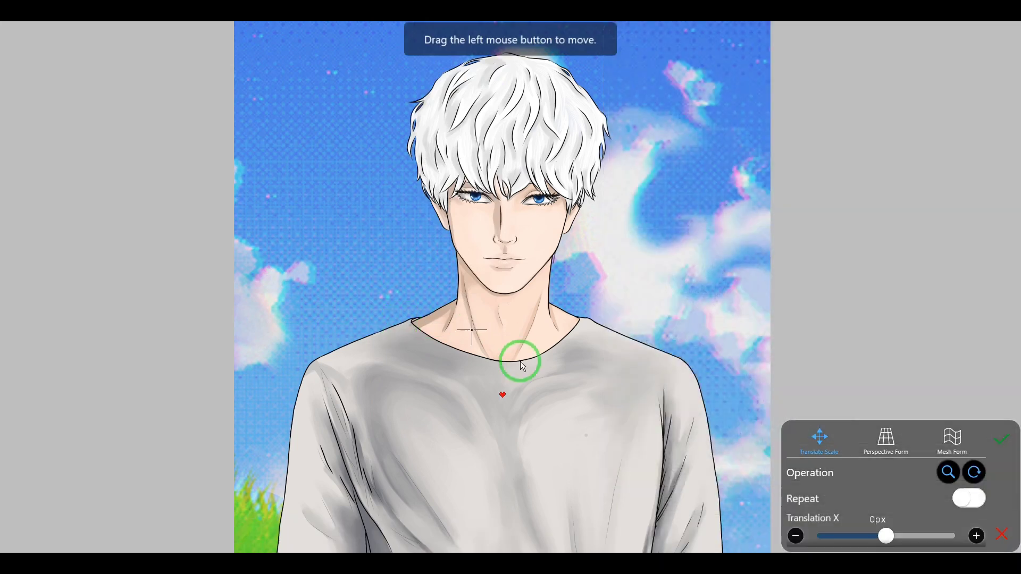
Enlarge the imported heart and move it into the sky beside the man's head.
{"action": "left_click_drag", "start_coordinate": [520, 360], "coordinate": [386, 215]}
{"action": "scroll", "coordinate": [386, 215], "scroll_direction": "up", "scroll_amount": 10}
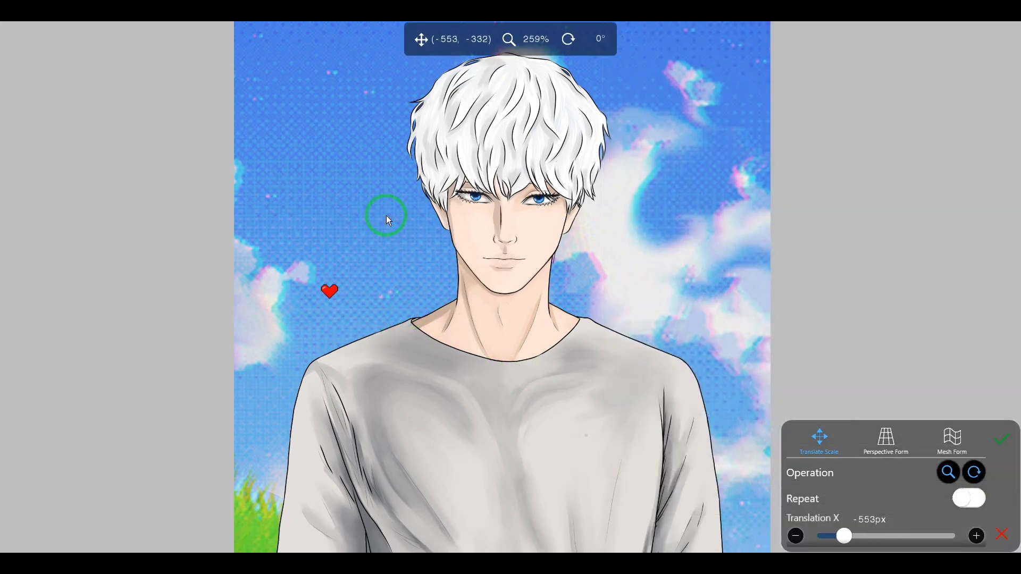
{"action": "left_click_drag", "start_coordinate": [239, 242], "coordinate": [359, 220]}
{"action": "scroll", "coordinate": [356, 216], "scroll_direction": "up", "scroll_amount": 8}
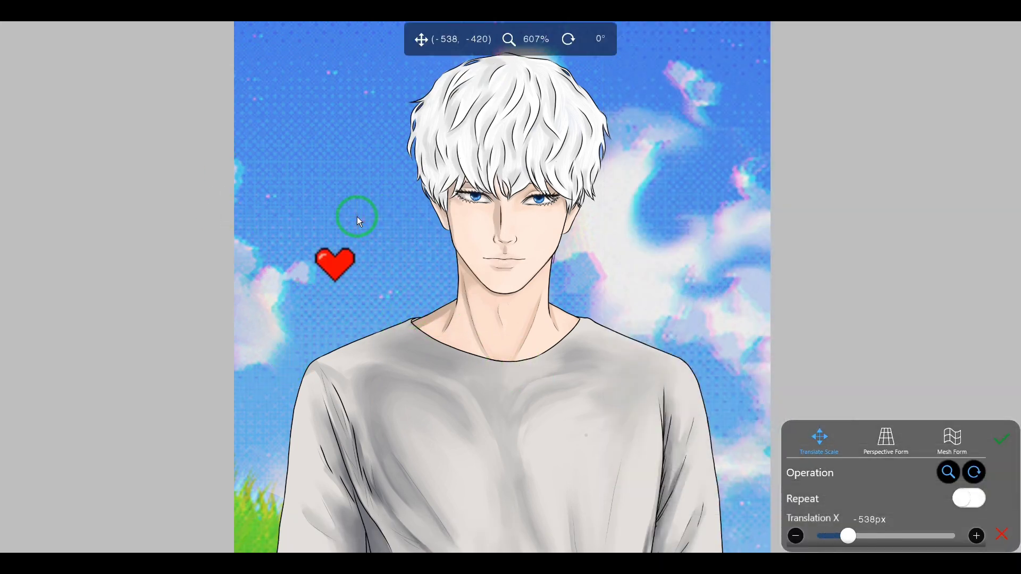
{"action": "left_click_drag", "start_coordinate": [396, 343], "coordinate": [429, 186]}
{"action": "scroll", "coordinate": [383, 199], "scroll_direction": "down", "scroll_amount": 3}
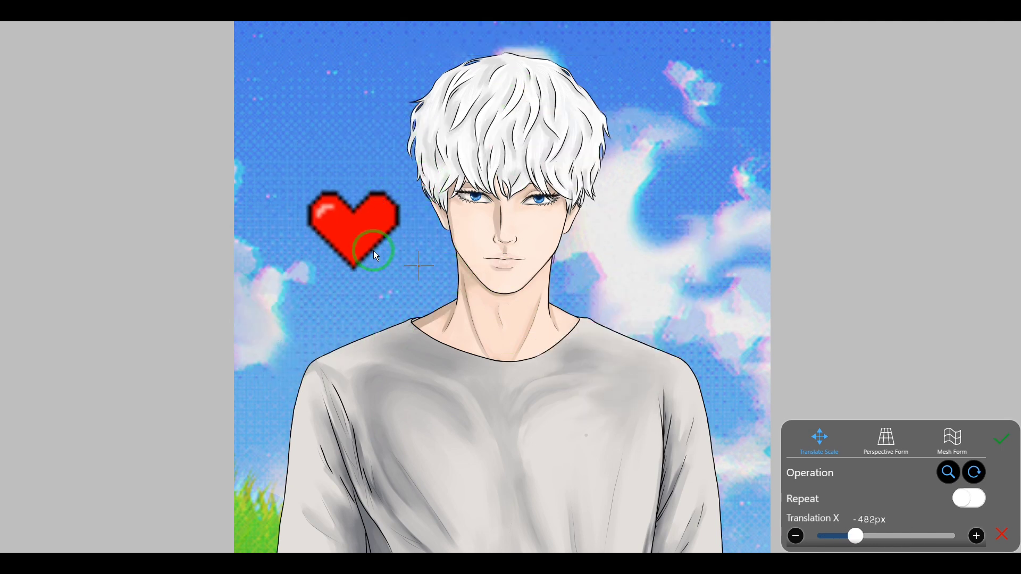
{"action": "left_click_drag", "start_coordinate": [373, 251], "coordinate": [334, 132]}
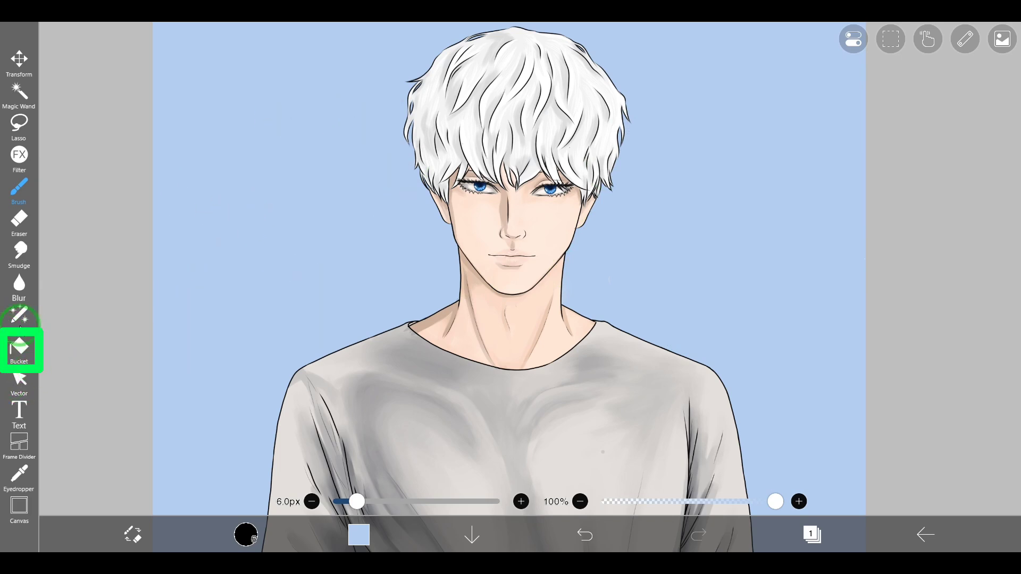
Erase the light blue background around the man using the Eraser Bucket with Gap Recognition on, and check the layer list.
{"action": "left_click", "coordinate": [16, 353]}
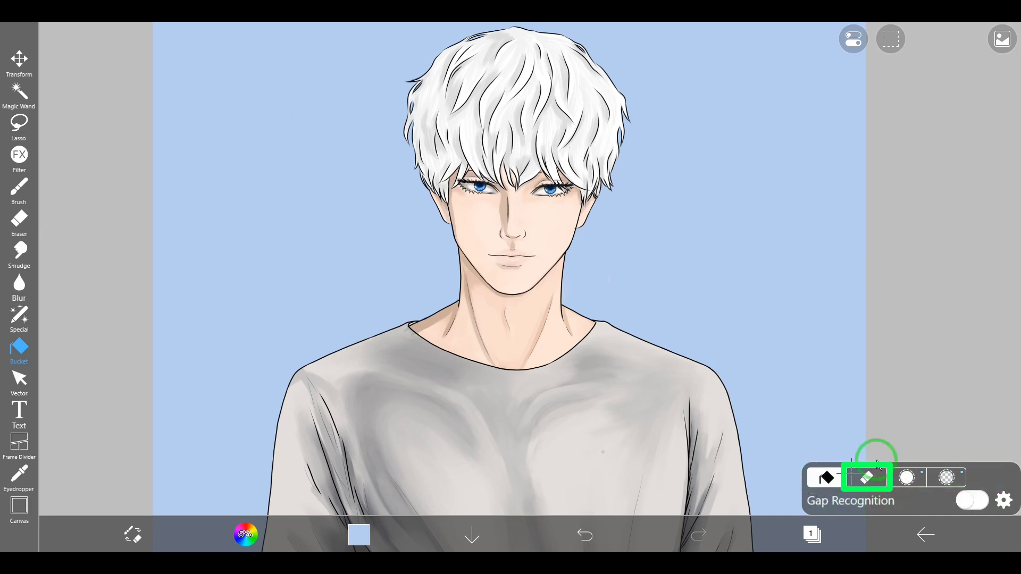
{"action": "left_click", "coordinate": [862, 483]}
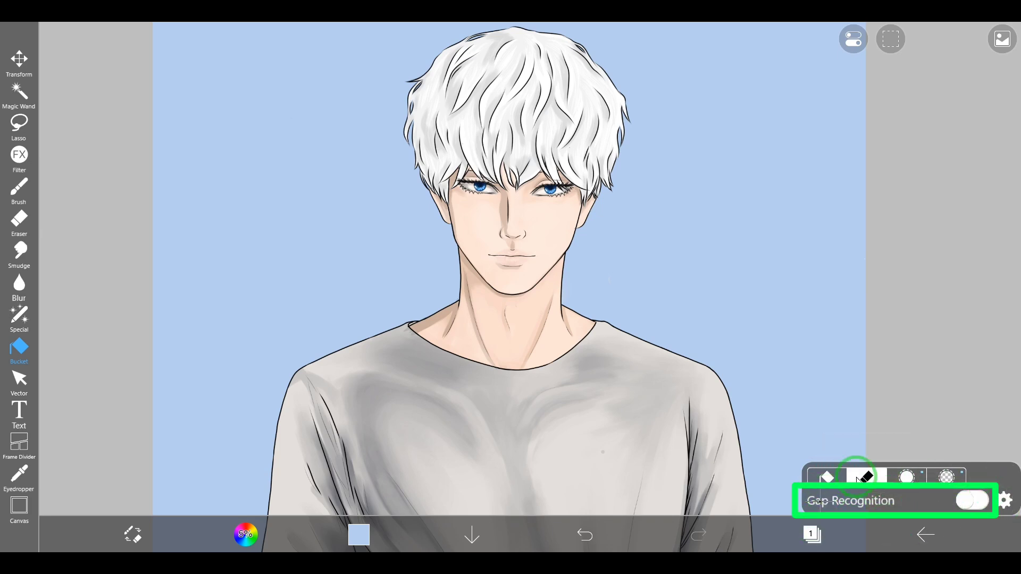
{"action": "left_click", "coordinate": [972, 503]}
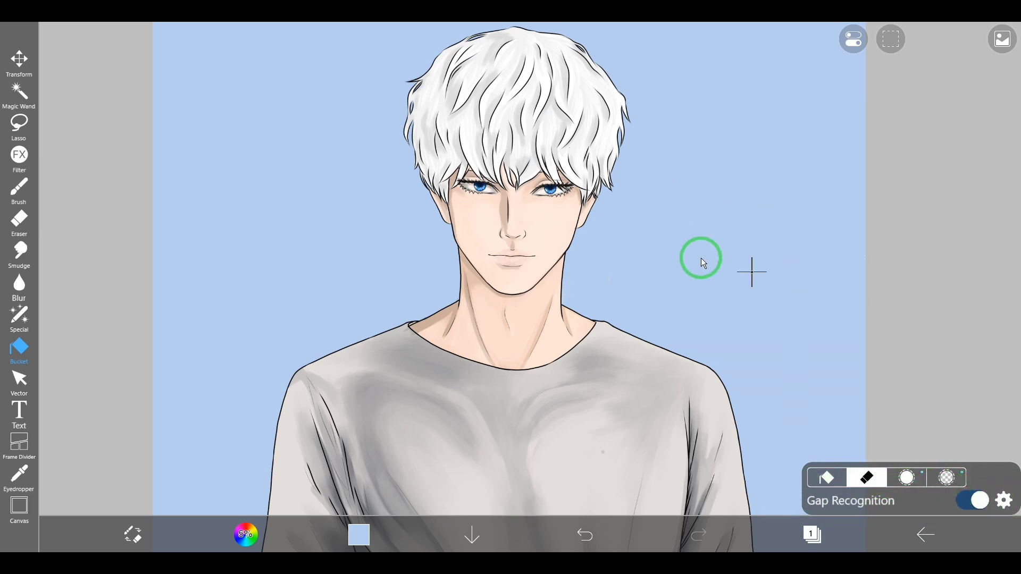
{"action": "left_click", "coordinate": [727, 236]}
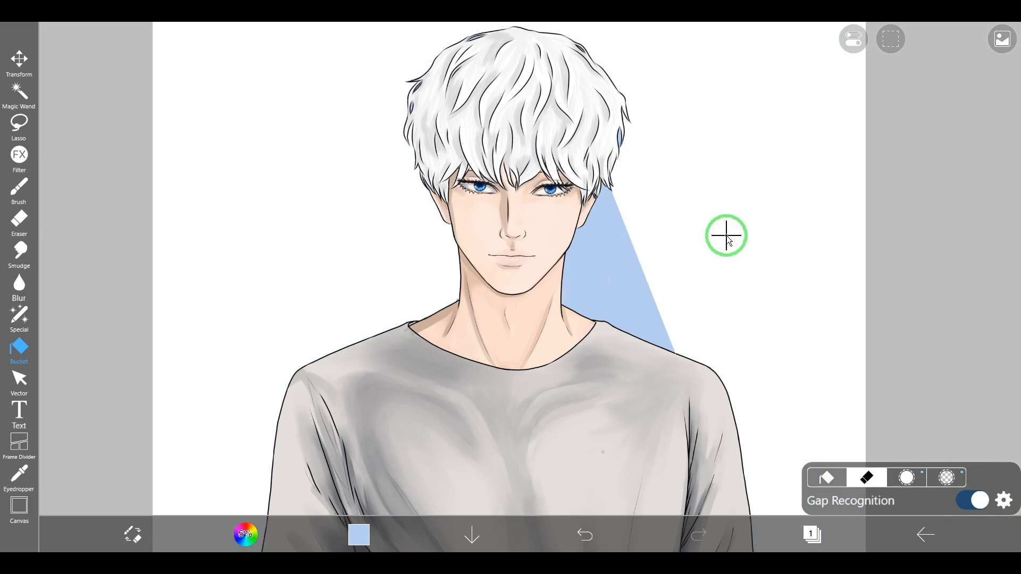
{"action": "left_click", "coordinate": [593, 281]}
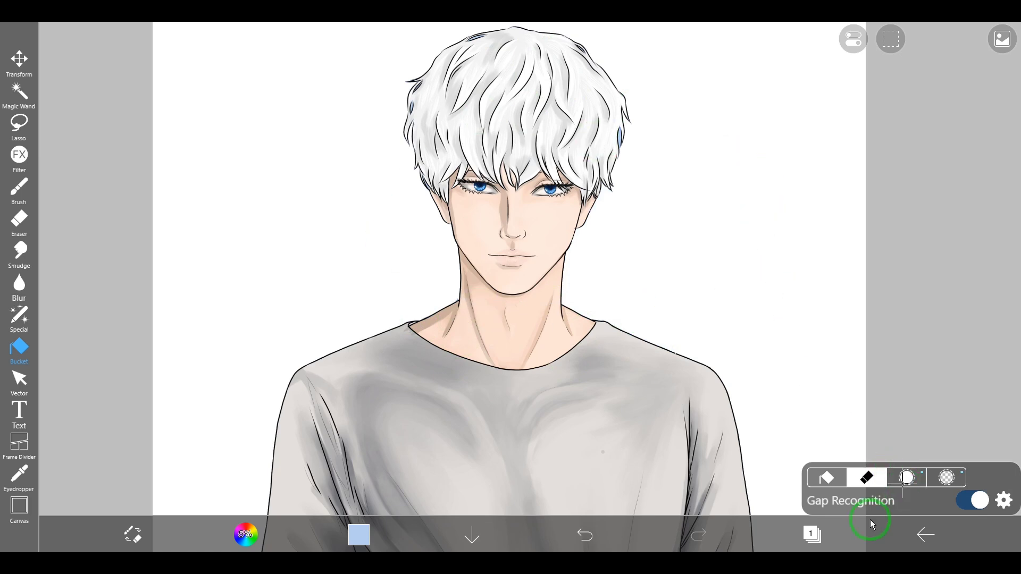
{"action": "left_click", "coordinate": [817, 534]}
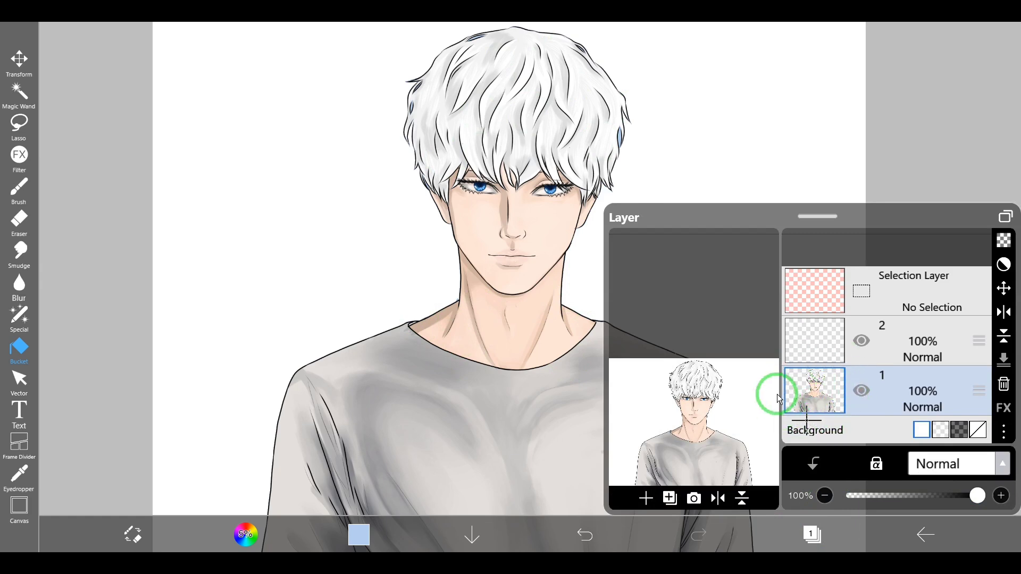
{"action": "left_click", "coordinate": [811, 535]}
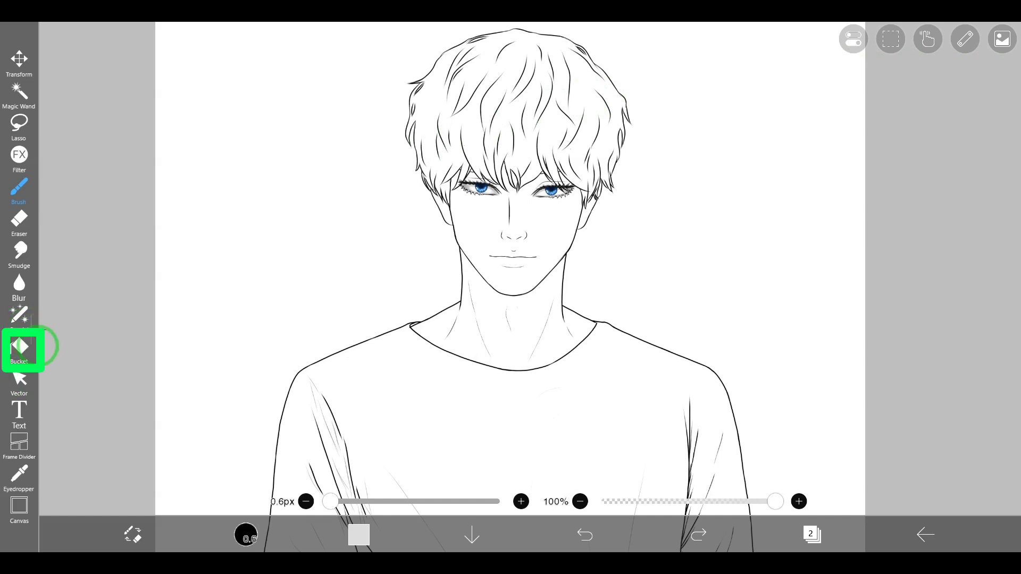
Fill the man's hair in the line drawing with light grey #E9E9E9 using the Bucket tool.
{"action": "left_click", "coordinate": [25, 350]}
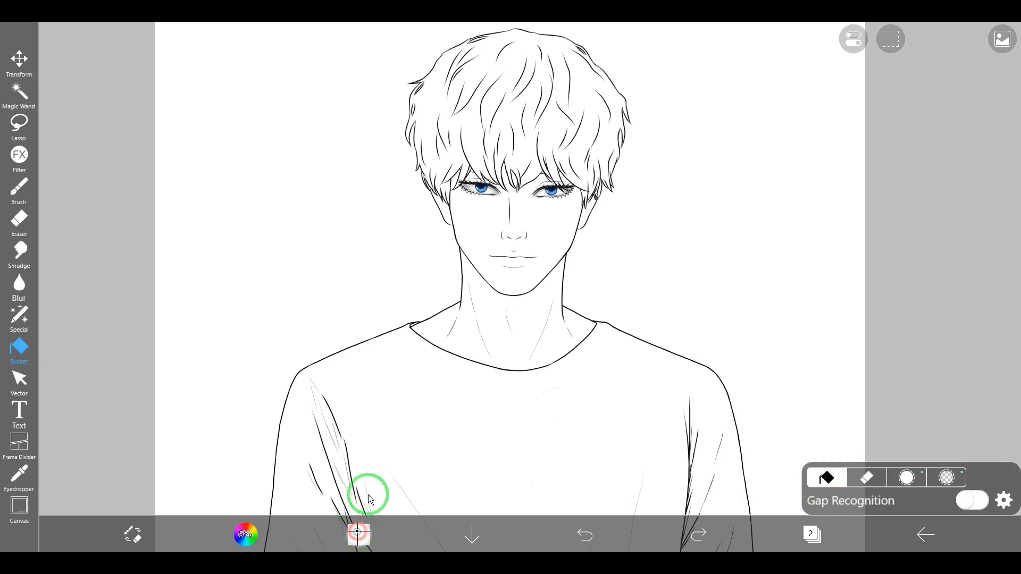
{"action": "left_click", "coordinate": [359, 533]}
{"action": "left_click_drag", "start_coordinate": [388, 164], "coordinate": [389, 159]}
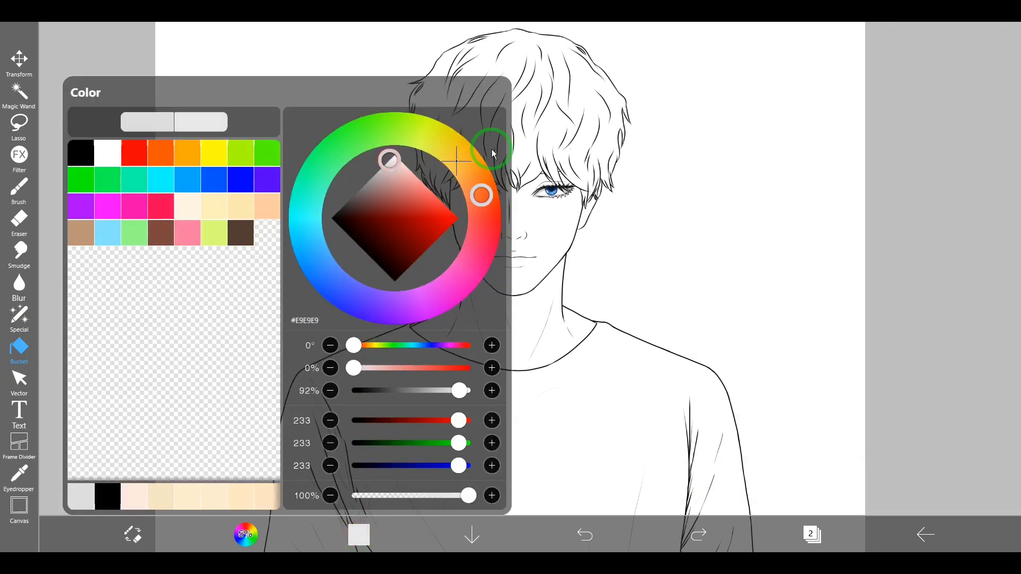
{"action": "left_click", "coordinate": [526, 154]}
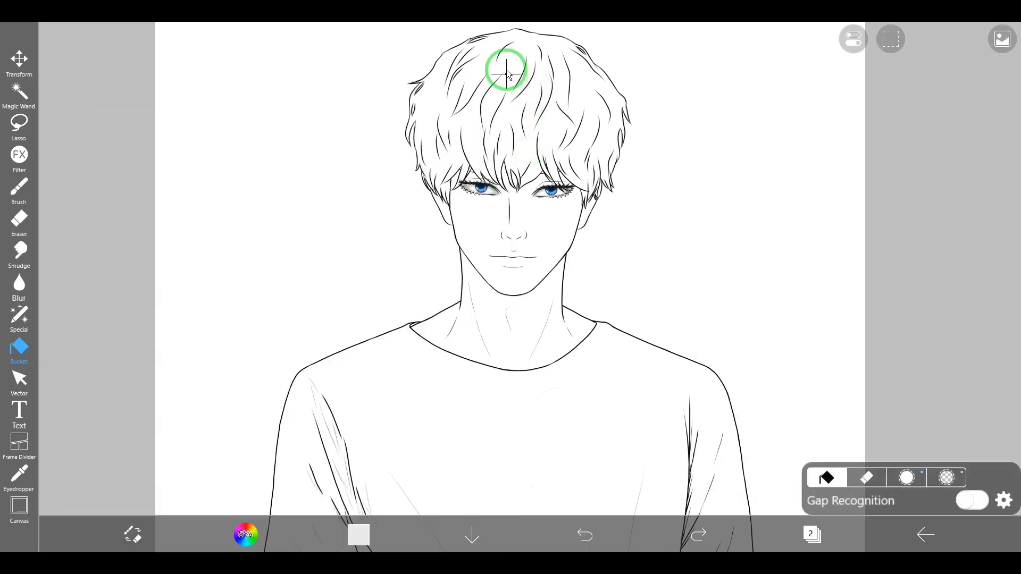
{"action": "left_click", "coordinate": [511, 65]}
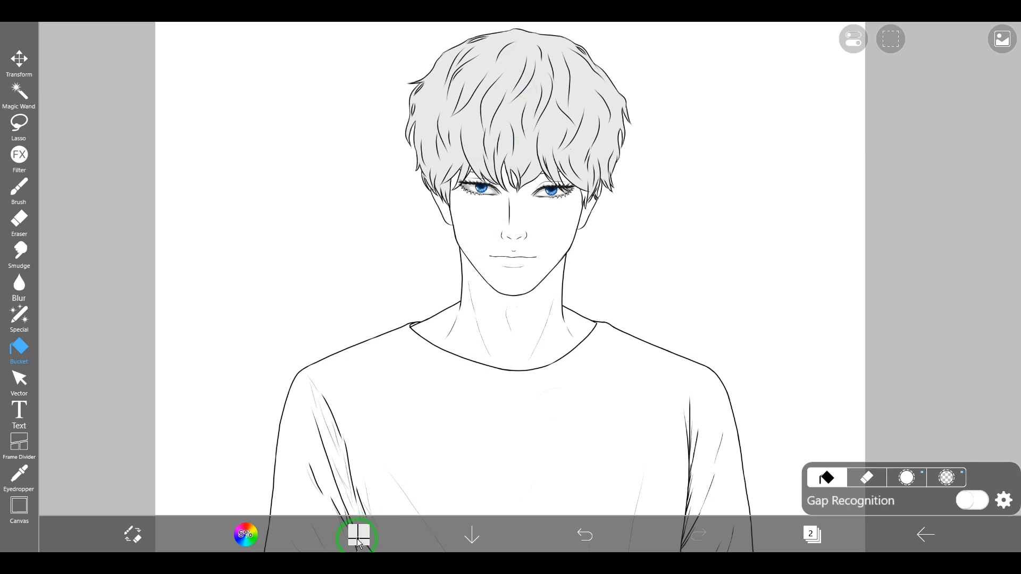
Fill the man's face, ears and neck with the skin tone #FFECD1, undoing the stray fill on the shirt.
{"action": "left_click", "coordinate": [366, 536]}
{"action": "left_click", "coordinate": [240, 202]}
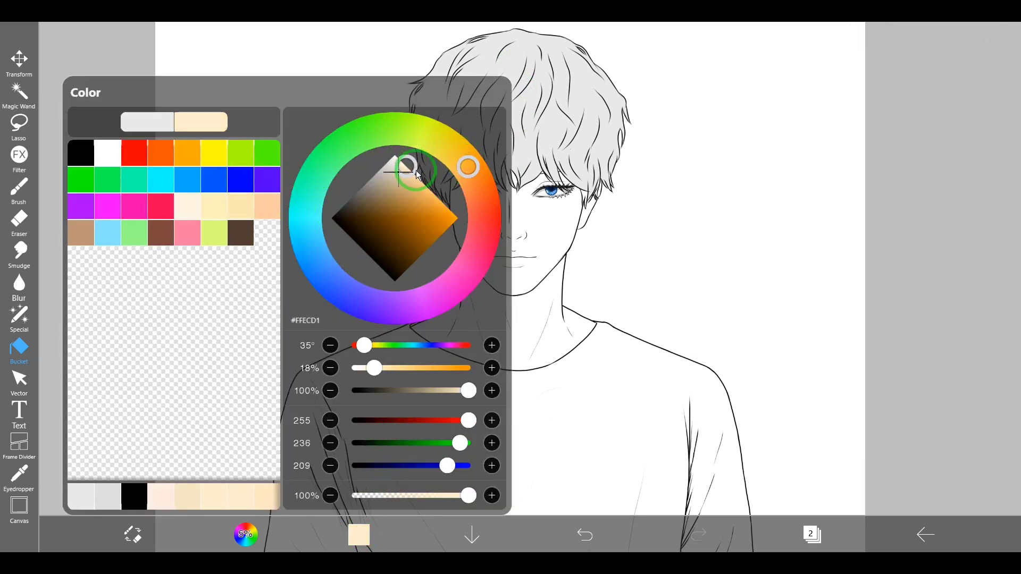
{"action": "left_click", "coordinate": [553, 234]}
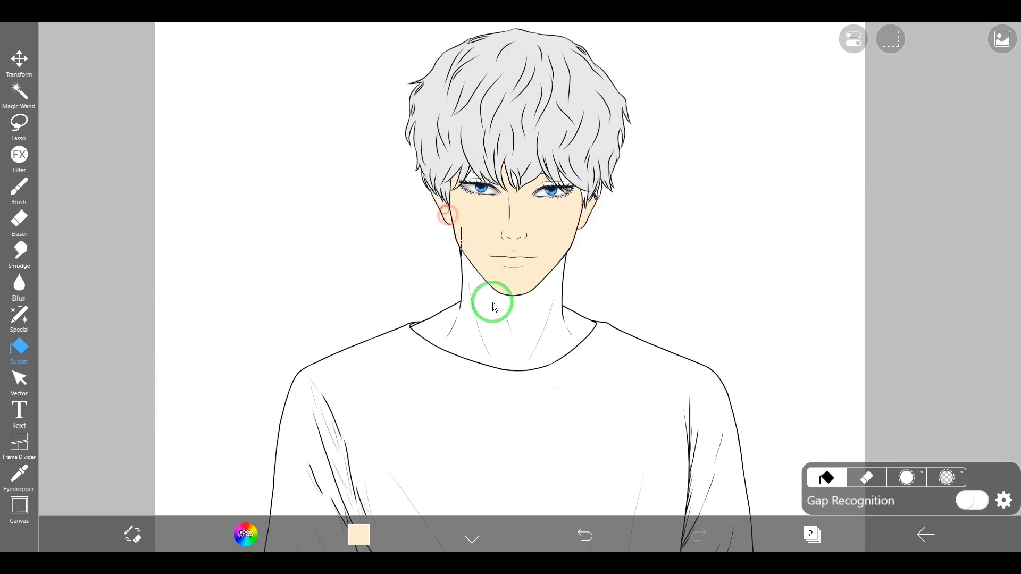
{"action": "left_click", "coordinate": [505, 380]}
{"action": "key", "text": "ctrl+z"}
Mix a muted light blue and fill the man's shirt with it.
{"action": "left_click", "coordinate": [359, 535]}
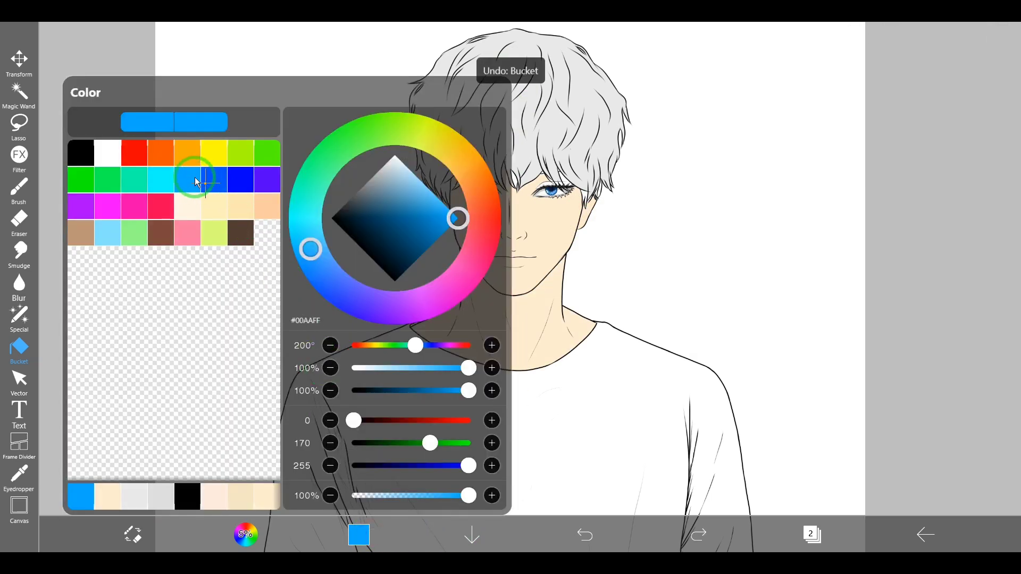
{"action": "left_click_drag", "start_coordinate": [323, 243], "coordinate": [314, 245]}
{"action": "left_click_drag", "start_coordinate": [456, 216], "coordinate": [426, 155]}
{"action": "left_click_drag", "start_coordinate": [314, 244], "coordinate": [311, 247]}
{"action": "mouse_move", "coordinate": [424, 185]}
{"action": "left_mouse_down"}
{"action": "mouse_move", "coordinate": [410, 178]}
{"action": "mouse_move", "coordinate": [404, 196]}
{"action": "mouse_move", "coordinate": [415, 204]}
{"action": "mouse_move", "coordinate": [401, 177]}
{"action": "left_mouse_up"}
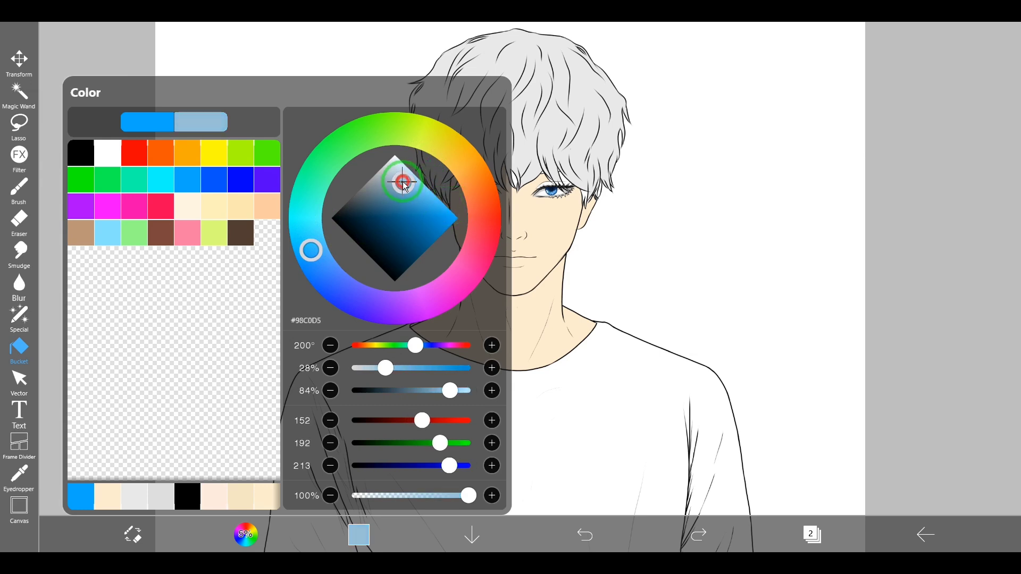
{"action": "left_click", "coordinate": [604, 406]}
{"action": "left_click", "coordinate": [590, 408]}
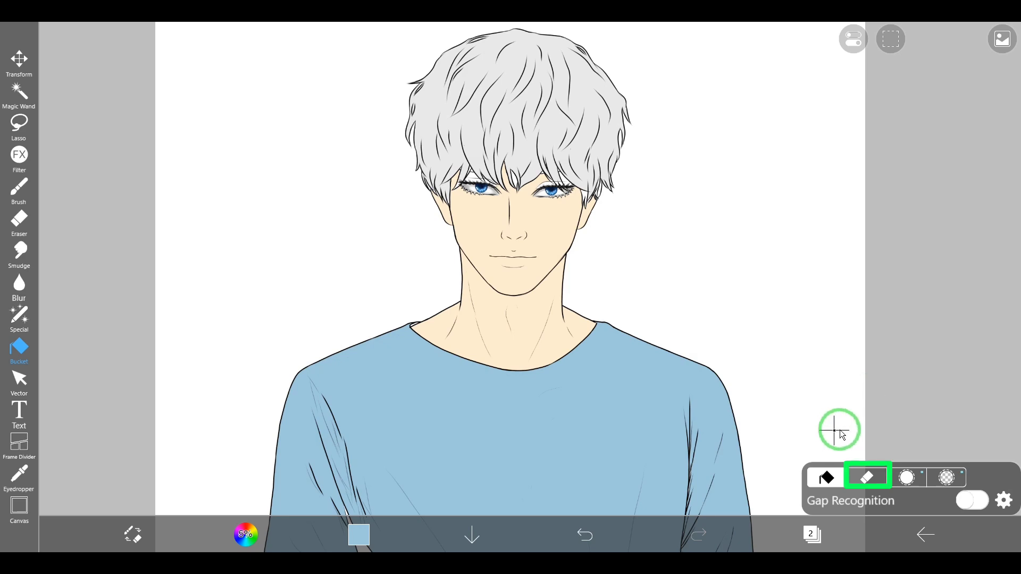
Erase the shirt's blue fill with the Eraser Bucket, and undo the erasure.
{"action": "left_click", "coordinate": [848, 490]}
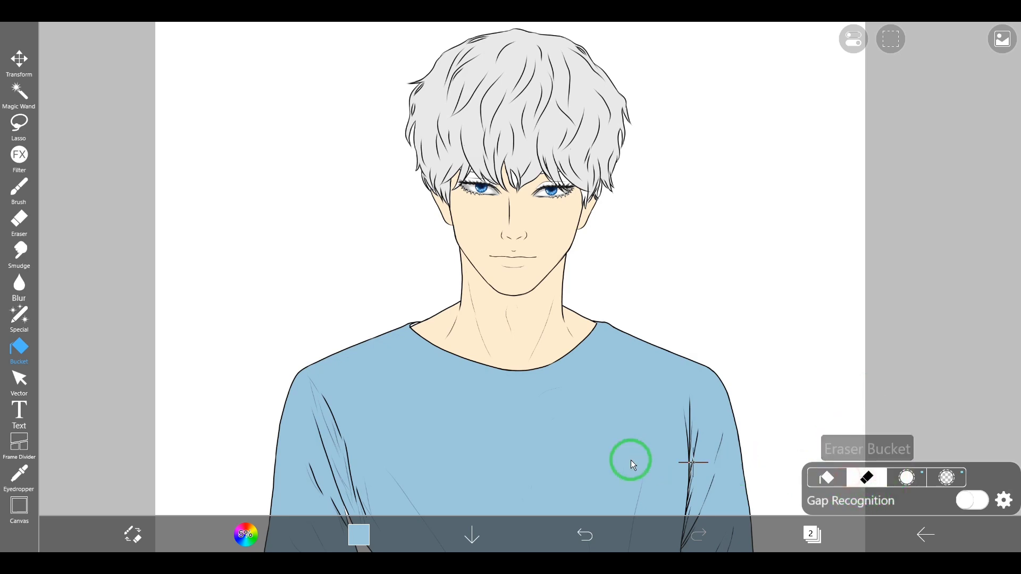
{"action": "left_click", "coordinate": [582, 466]}
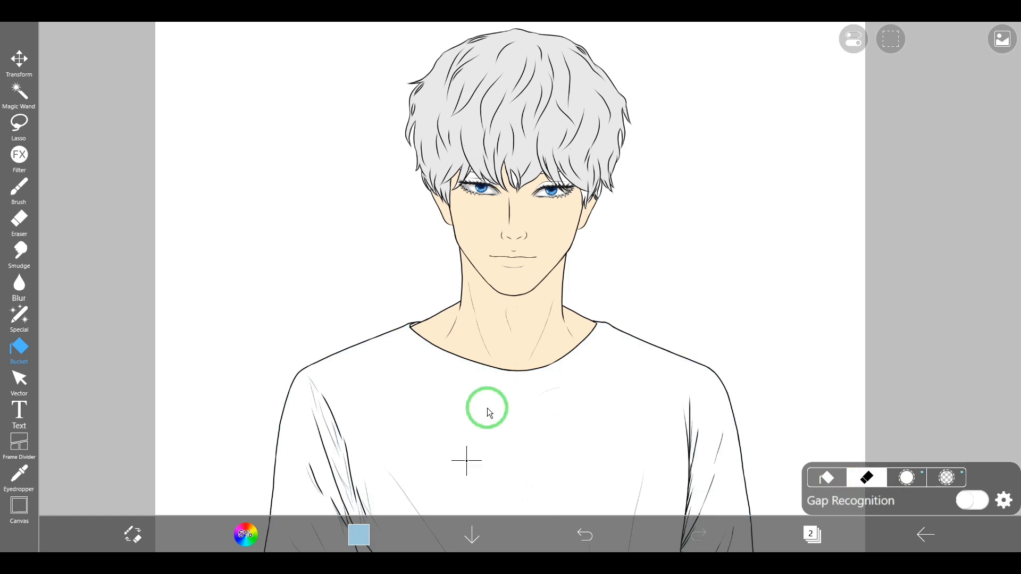
{"action": "left_click", "coordinate": [586, 536]}
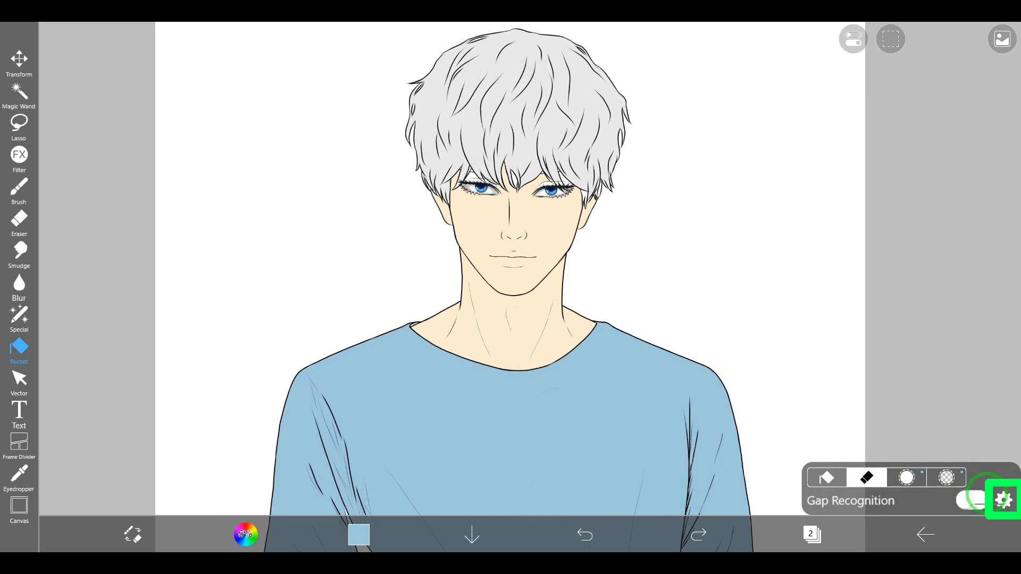
Open the Eraser Bucket settings and examine the Current Layer, Specific Layer and Canvas options for the reference layer.
{"action": "left_click", "coordinate": [1004, 501]}
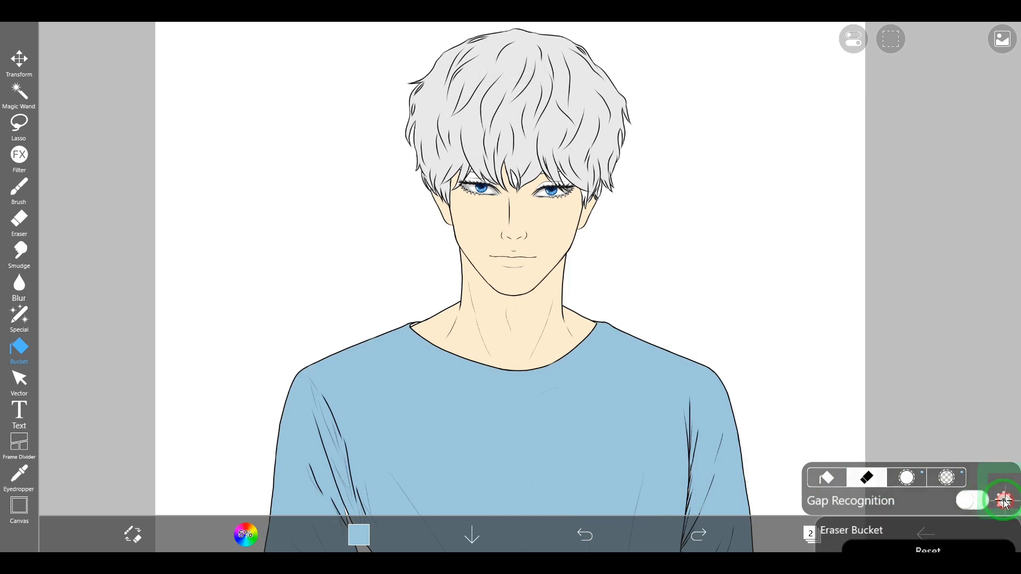
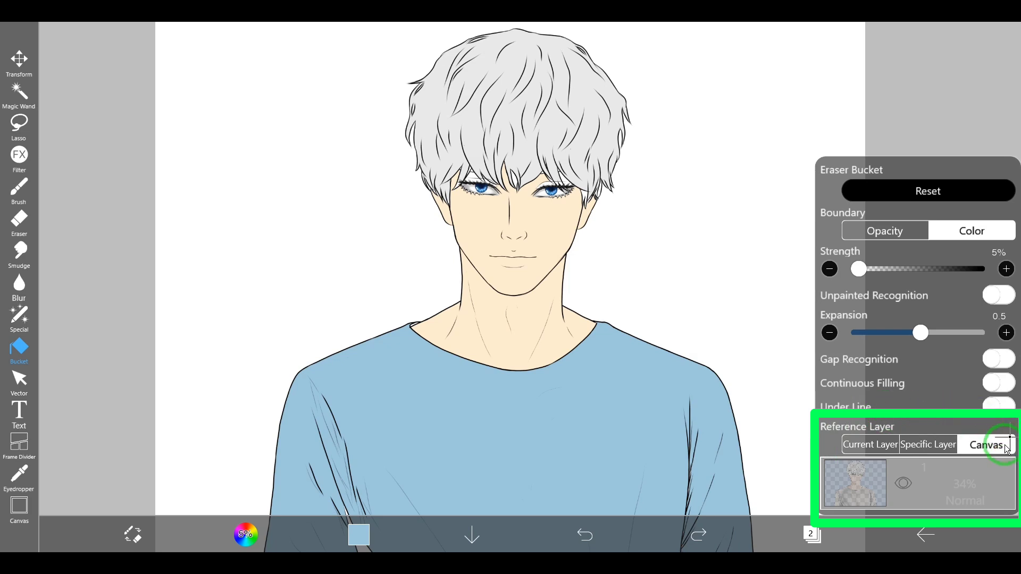
{"action": "left_click", "coordinate": [878, 444]}
{"action": "left_click", "coordinate": [951, 444]}
{"action": "left_click", "coordinate": [987, 445]}
{"action": "left_click", "coordinate": [685, 311]}
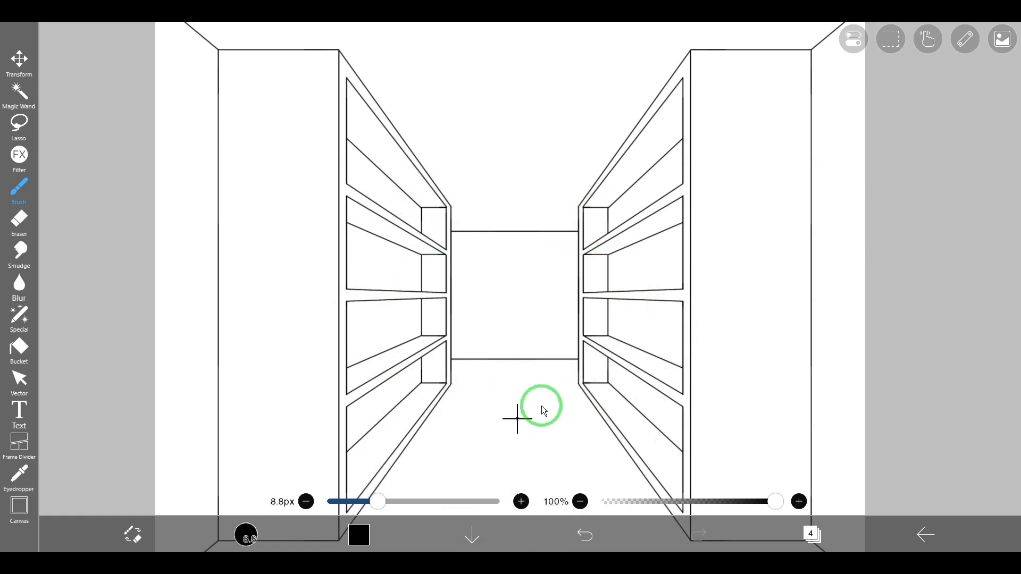
Search the material library for "flooring" and insert the Flooring 01 texture into the shelf-room line drawing.
{"action": "left_click", "coordinate": [1010, 48]}
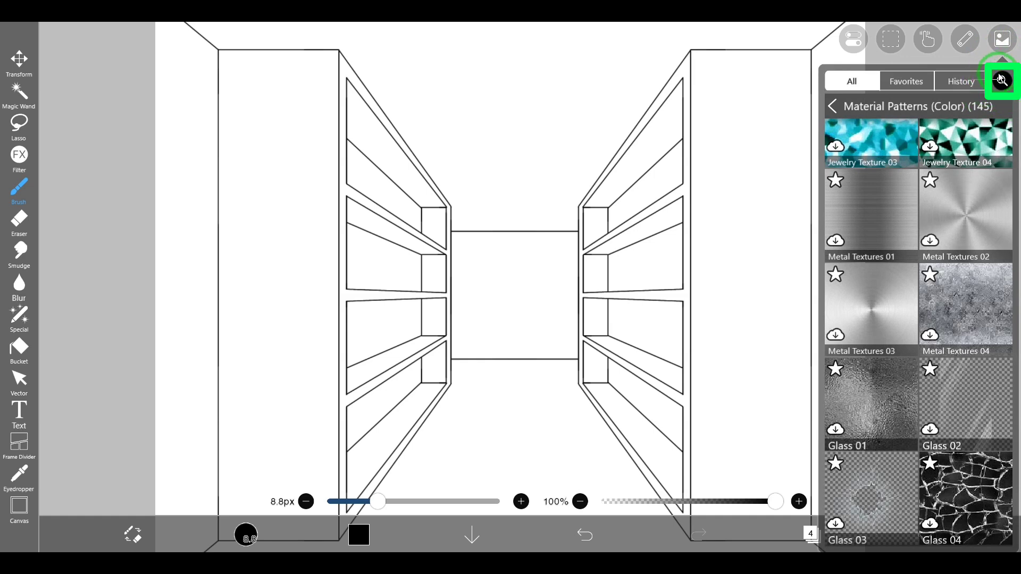
{"action": "left_click", "coordinate": [1001, 81]}
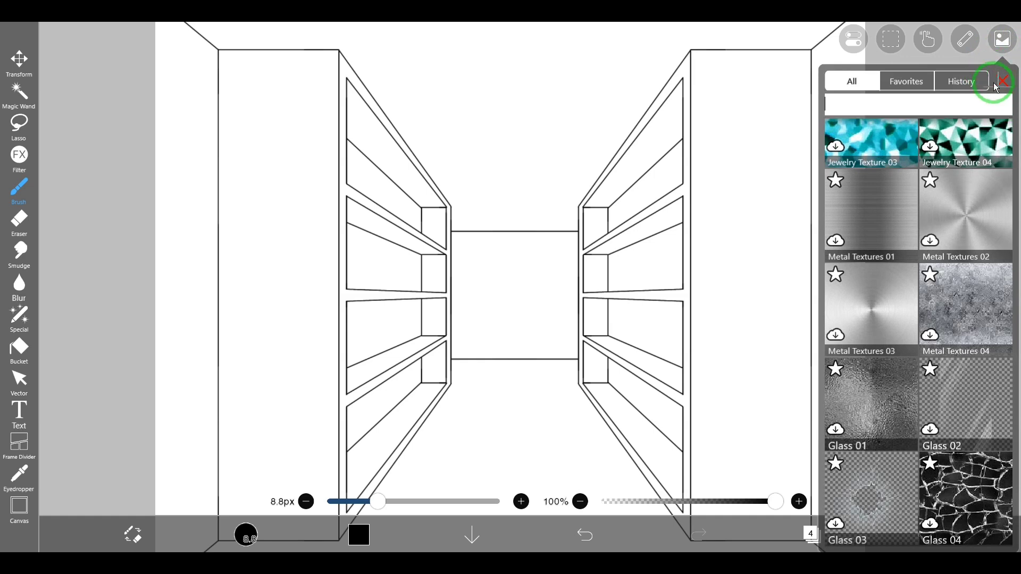
{"action": "type", "text": "flo"}
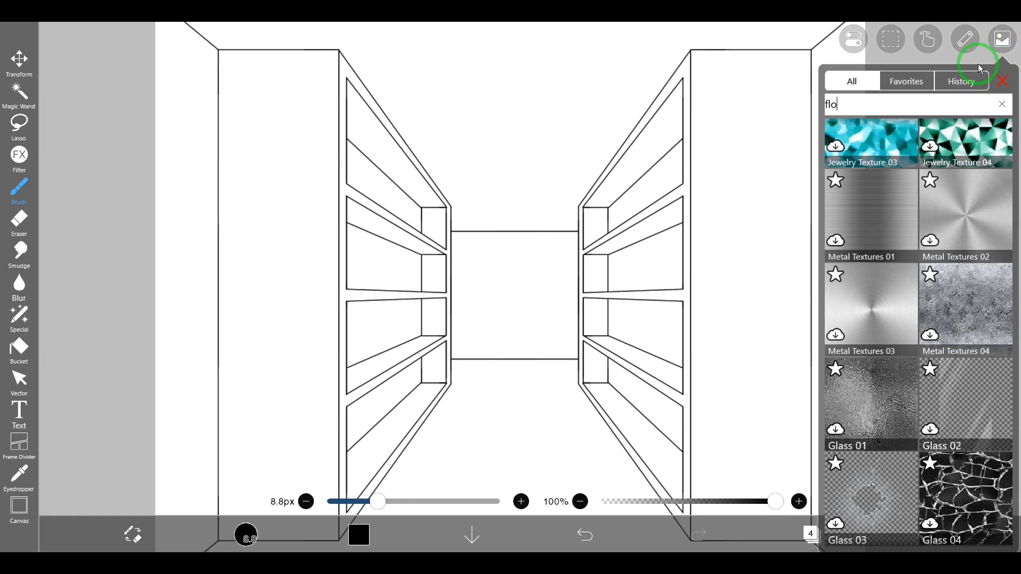
{"action": "type", "text": "oring"}
{"action": "key", "text": "Return"}
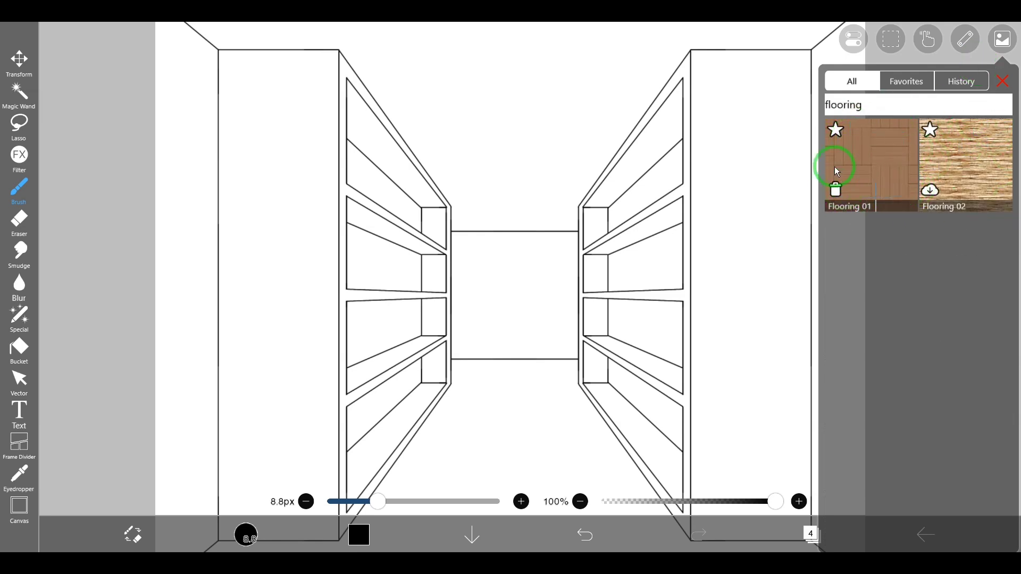
{"action": "left_click", "coordinate": [868, 164]}
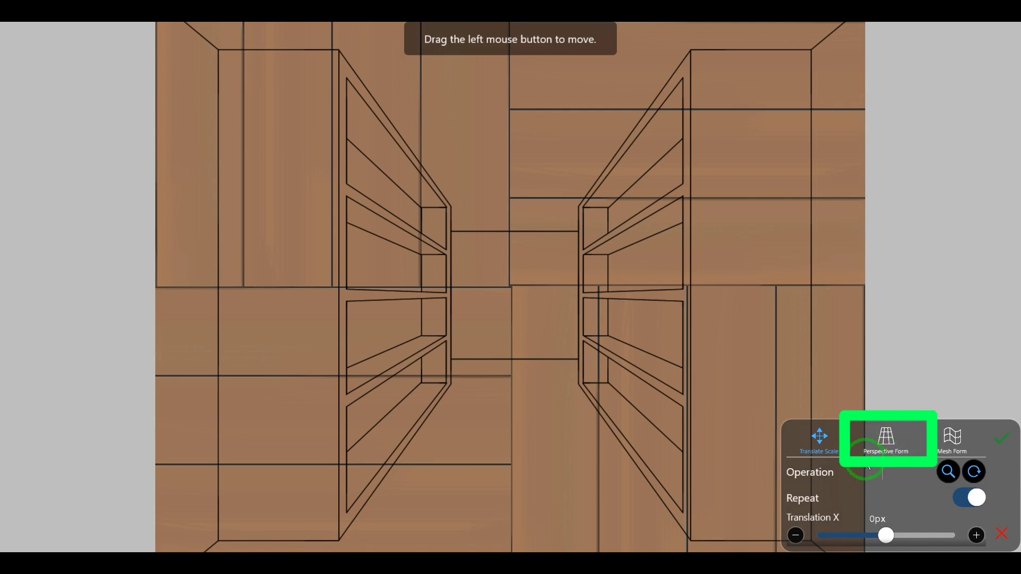
Use Perspective Form with Inner repeat on the wood texture and pull its corners into a rough floor shape.
{"action": "left_click", "coordinate": [885, 442]}
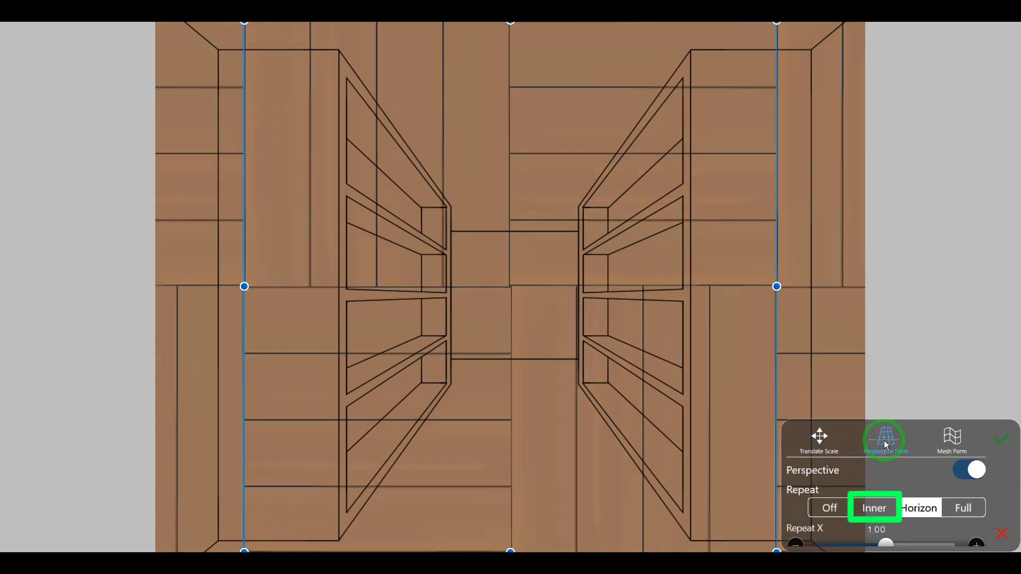
{"action": "left_click", "coordinate": [874, 507]}
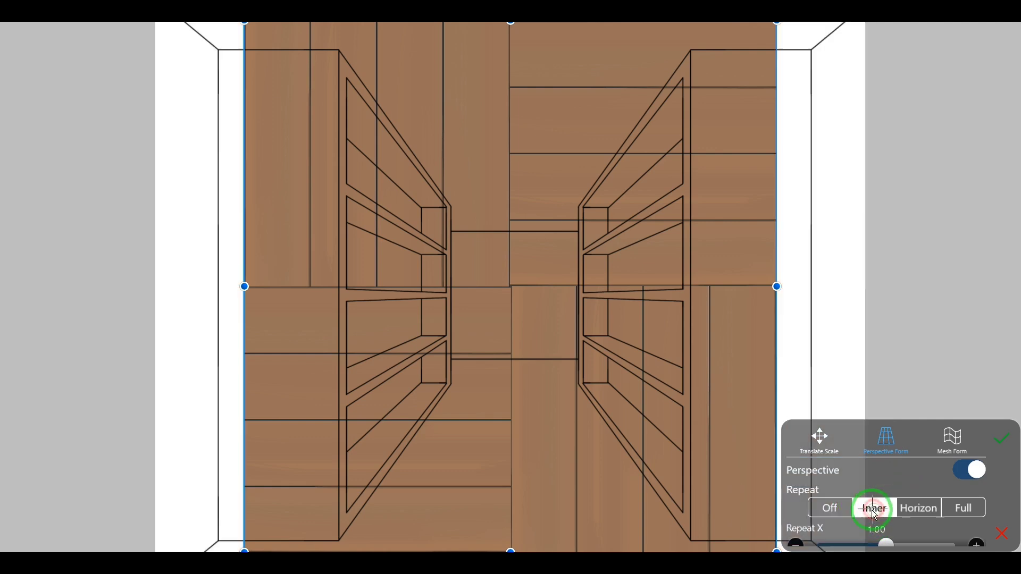
{"action": "left_click_drag", "start_coordinate": [733, 91], "coordinate": [319, 504]}
{"action": "left_click_drag", "start_coordinate": [765, 531], "coordinate": [789, 499]}
{"action": "left_click_drag", "start_coordinate": [183, 450], "coordinate": [191, 519]}
{"action": "left_click_drag", "start_coordinate": [449, 401], "coordinate": [182, 546]}
{"action": "left_click", "coordinate": [416, 346]}
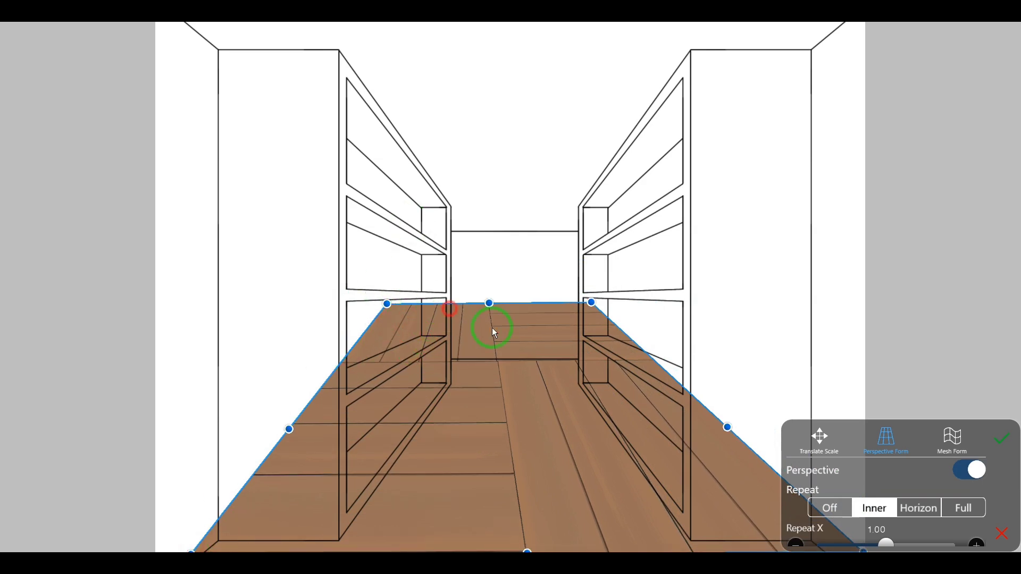
Align the far edge of the wood texture with the base of the back wall, extending slightly past both wall corners.
{"action": "left_click_drag", "start_coordinate": [464, 308], "coordinate": [415, 370]}
{"action": "left_click_drag", "start_coordinate": [594, 304], "coordinate": [585, 358]}
{"action": "left_click_drag", "start_coordinate": [415, 371], "coordinate": [449, 360]}
{"action": "left_click_drag", "start_coordinate": [585, 359], "coordinate": [604, 360]}
{"action": "left_click_drag", "start_coordinate": [451, 359], "coordinate": [437, 359]}
Set the wood texture's Repeat X and Repeat Y to 3.00 each.
{"action": "scroll", "coordinate": [884, 446], "scroll_direction": "down", "scroll_amount": 2}
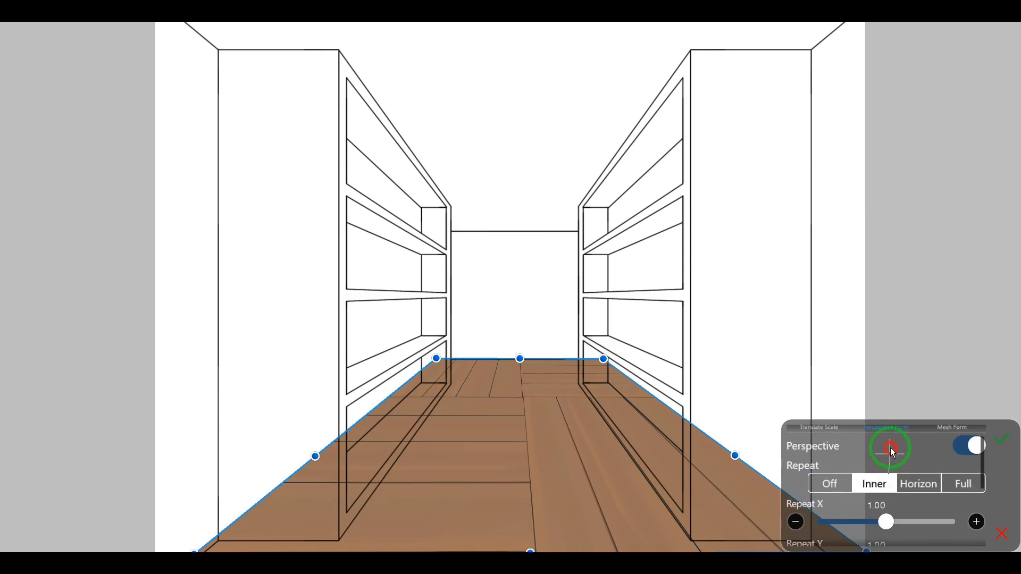
{"action": "scroll", "coordinate": [983, 481], "scroll_direction": "down", "scroll_amount": 1}
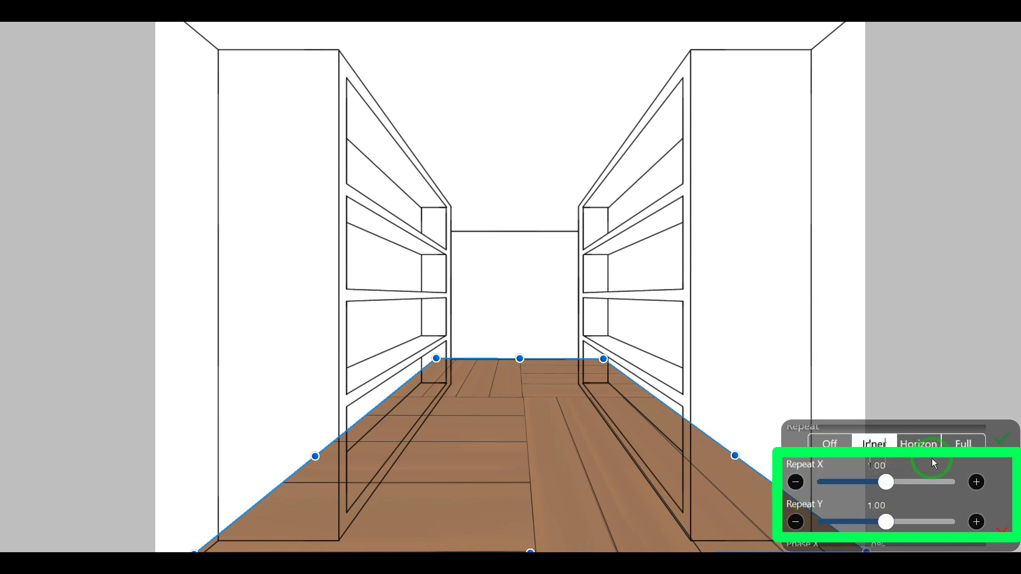
{"action": "mouse_move", "coordinate": [886, 482]}
{"action": "left_mouse_down"}
{"action": "mouse_move", "coordinate": [918, 482]}
{"action": "mouse_move", "coordinate": [897, 482]}
{"action": "left_mouse_up"}
{"action": "left_click", "coordinate": [976, 483]}
{"action": "left_click", "coordinate": [796, 482]}
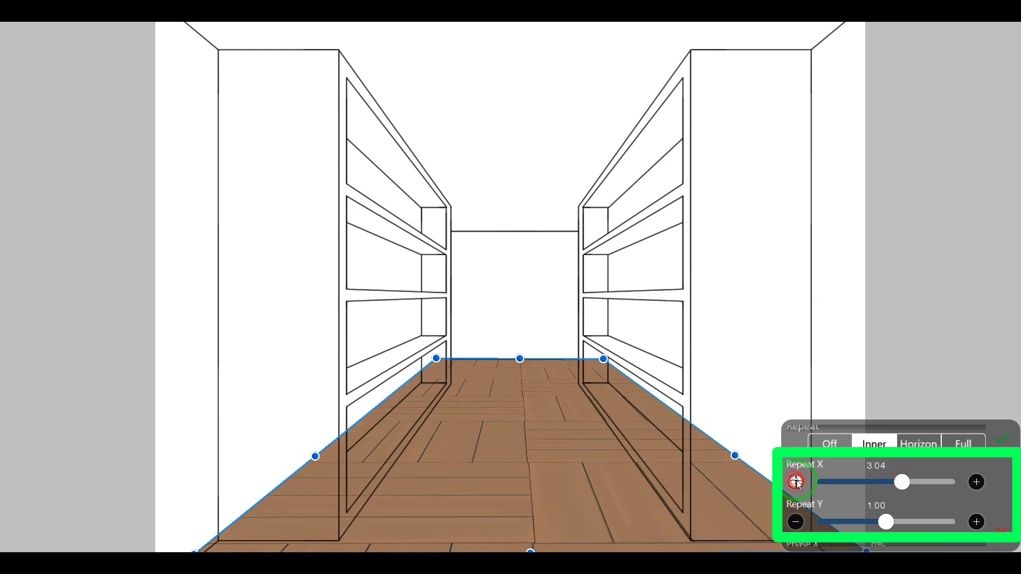
{"action": "left_click_drag", "start_coordinate": [886, 522], "coordinate": [902, 522]}
{"action": "scroll", "coordinate": [928, 519], "scroll_direction": "down", "scroll_amount": 1}
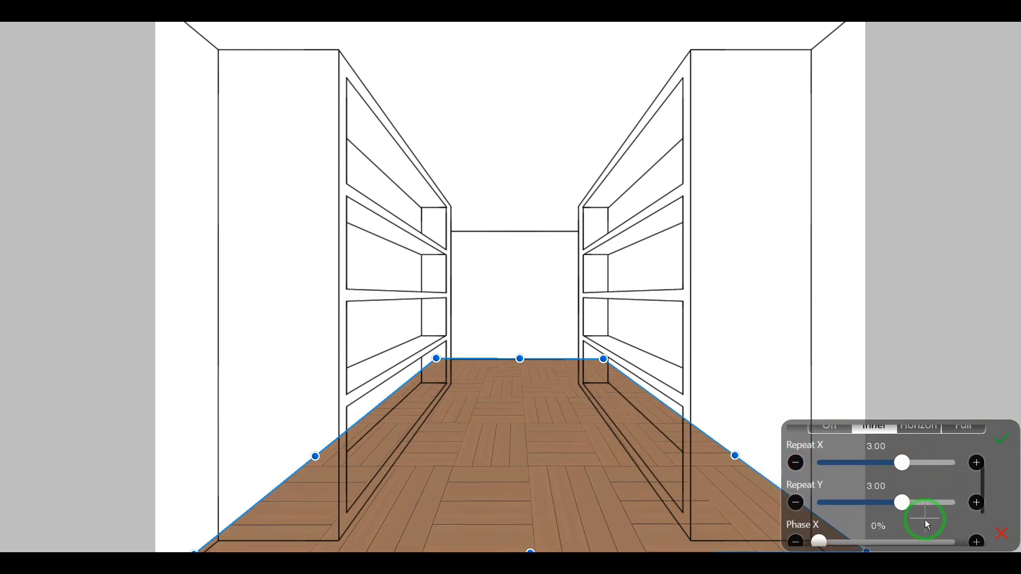
Try out the texture's Phase X and Phase Y, return both to 0%, and apply the perspective transform.
{"action": "scroll", "coordinate": [927, 519], "scroll_direction": "down", "scroll_amount": 1}
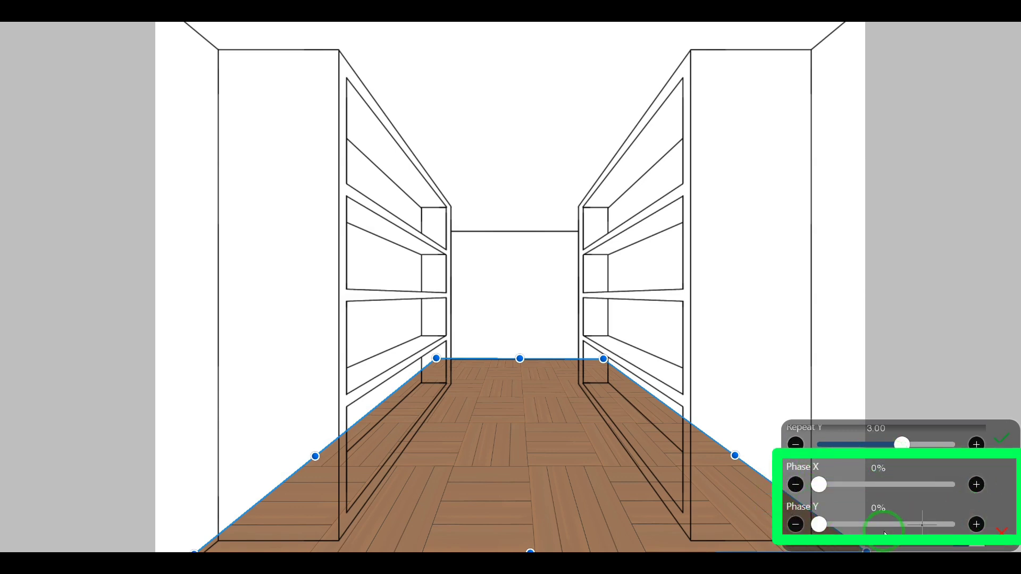
{"action": "mouse_move", "coordinate": [820, 485]}
{"action": "left_mouse_down"}
{"action": "mouse_move", "coordinate": [879, 483]}
{"action": "mouse_move", "coordinate": [819, 485]}
{"action": "left_mouse_up"}
{"action": "mouse_move", "coordinate": [830, 527]}
{"action": "left_mouse_down"}
{"action": "mouse_move", "coordinate": [923, 525]}
{"action": "mouse_move", "coordinate": [821, 527]}
{"action": "left_mouse_up"}
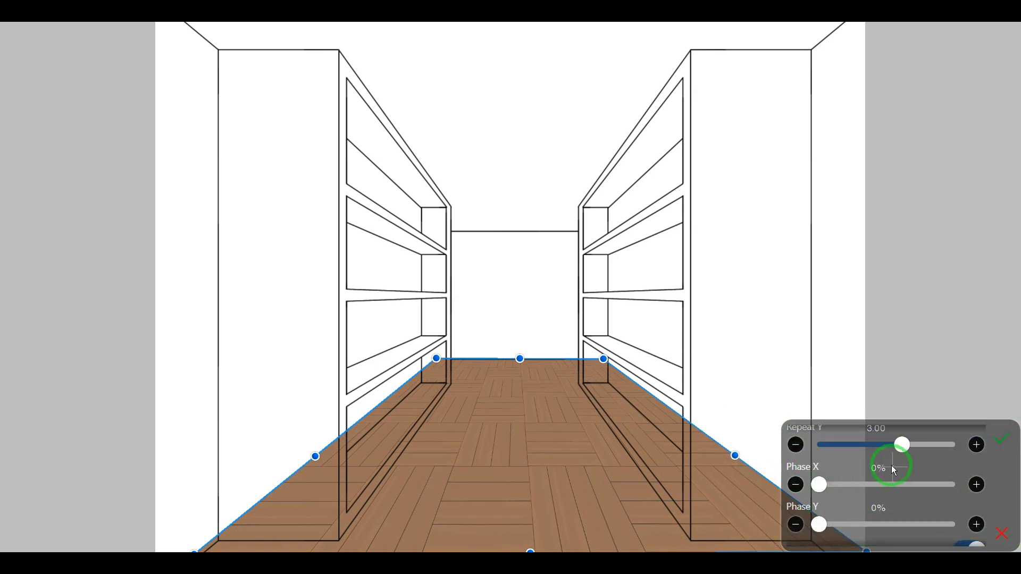
{"action": "left_click", "coordinate": [1002, 439]}
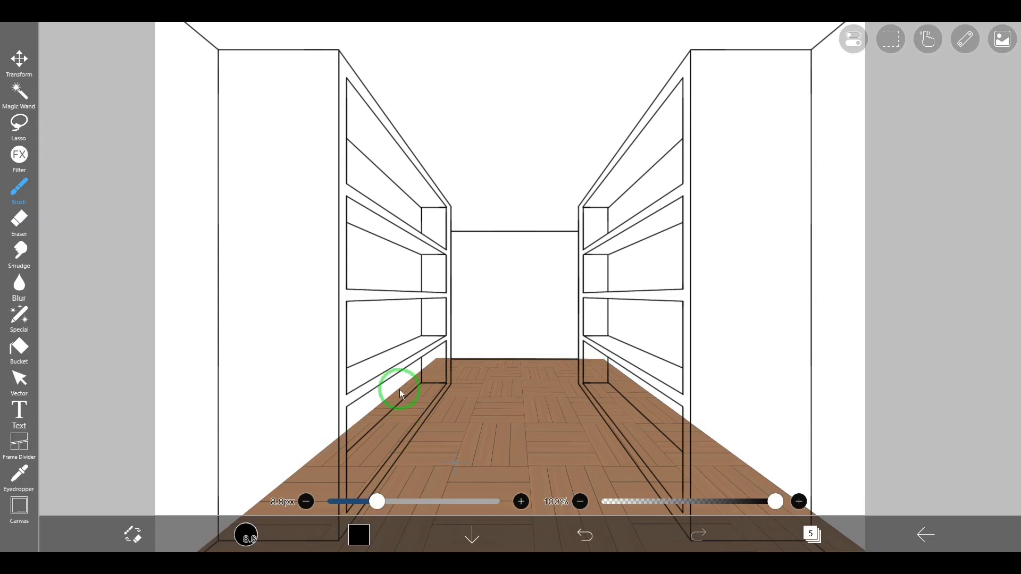
Select the Eraser tool.
{"action": "left_click", "coordinate": [20, 223]}
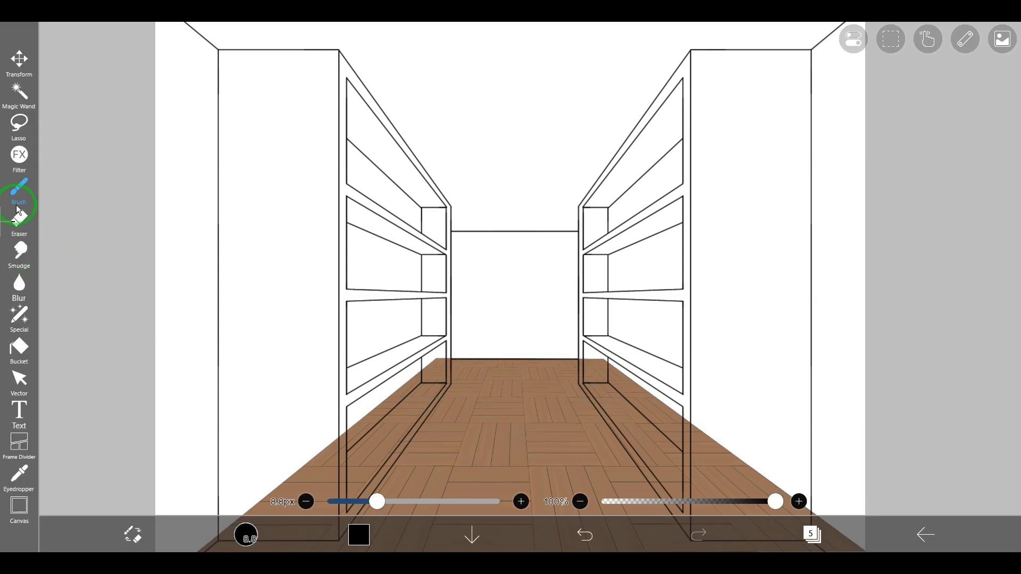